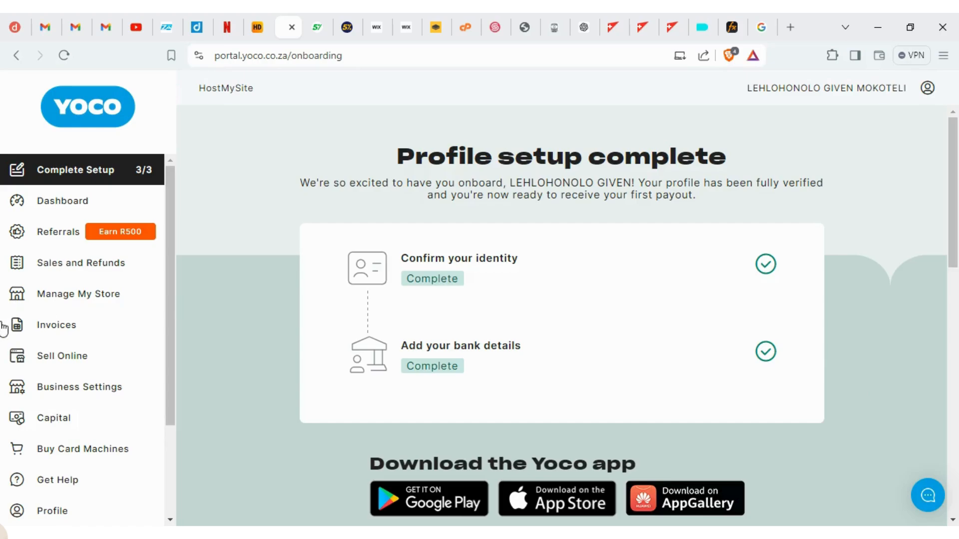
Open the Payment Gateway page under Sell Online and review the available integrations and the live and test keys section
left_click(58, 361)
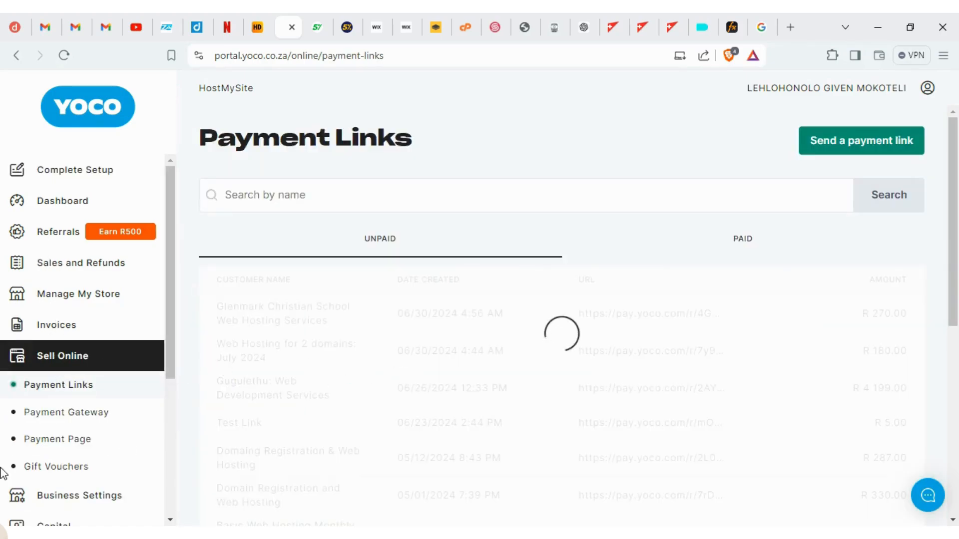
left_click(62, 416)
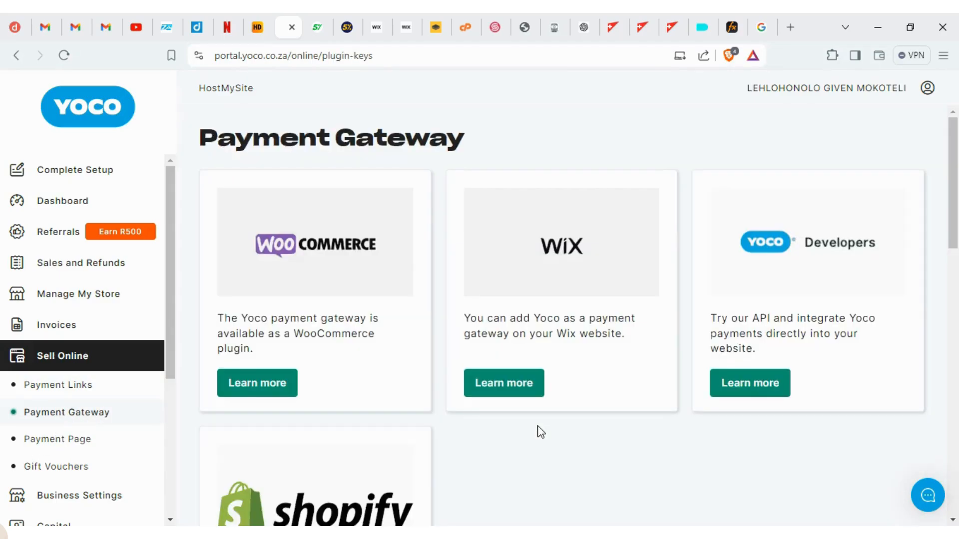
scroll(573, 378, "down", 2)
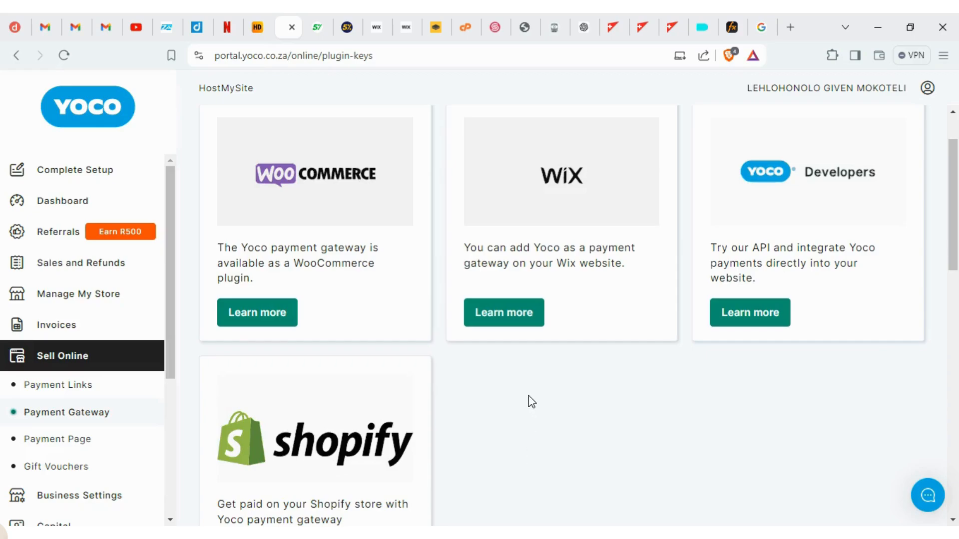
scroll(579, 403, "down", 8)
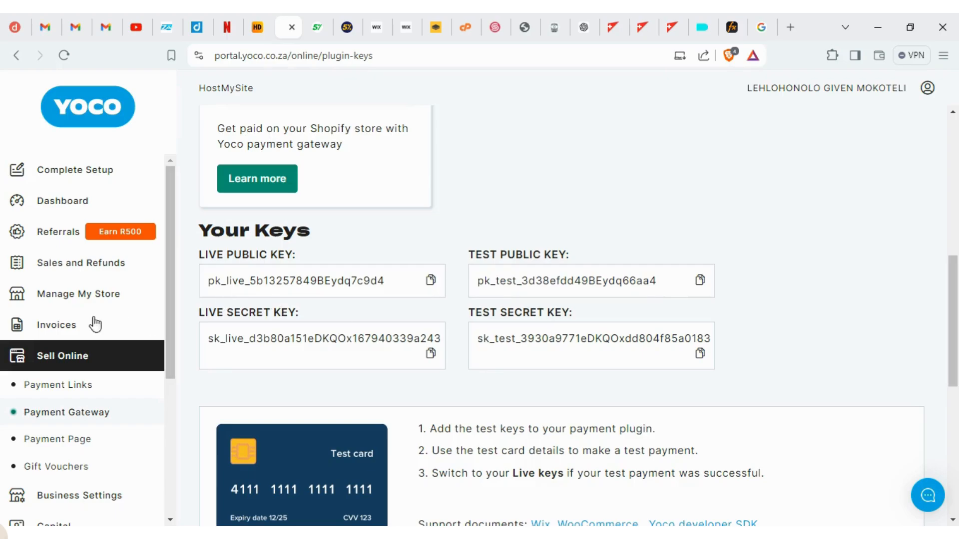
Open the Payment Links page and look through the list of unpaid payment links
left_click(70, 367)
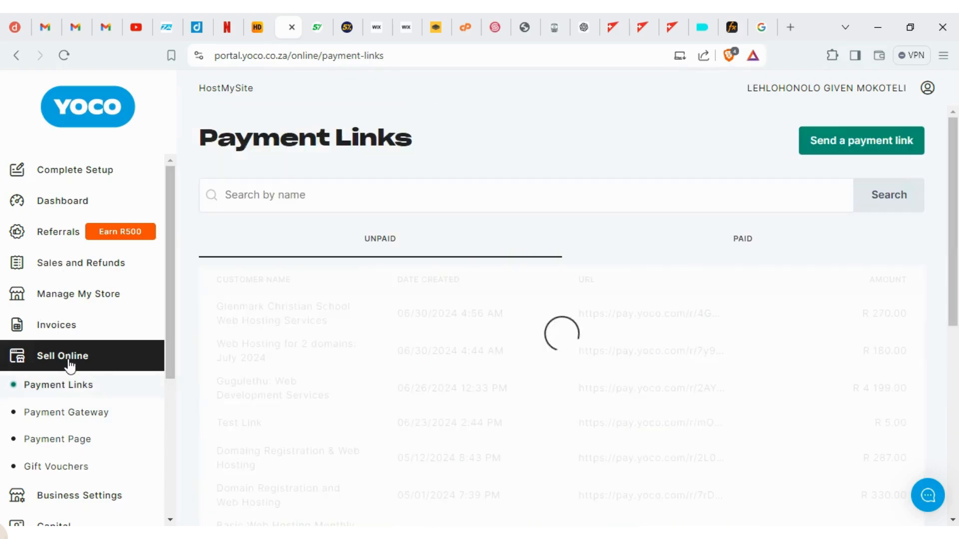
scroll(601, 422, "down", 7)
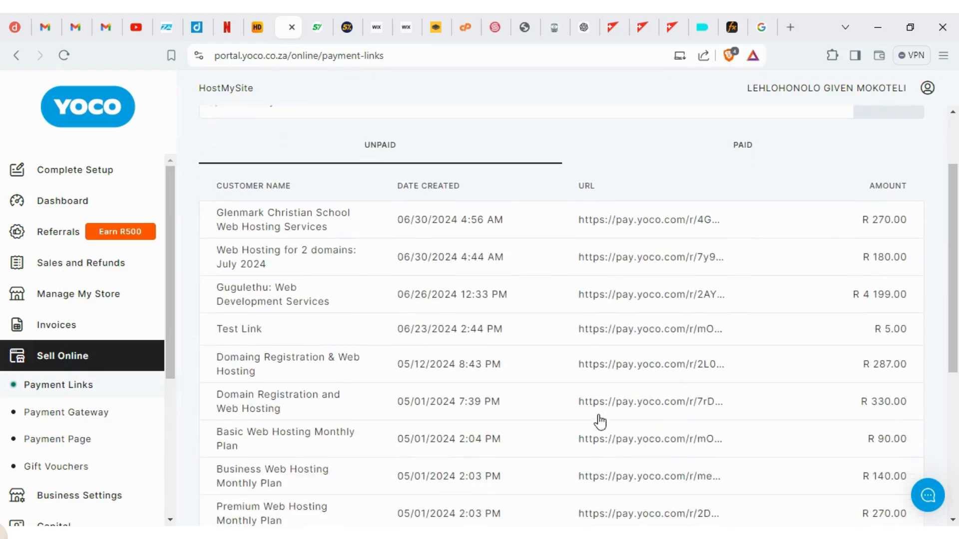
scroll(604, 414, "up", 7)
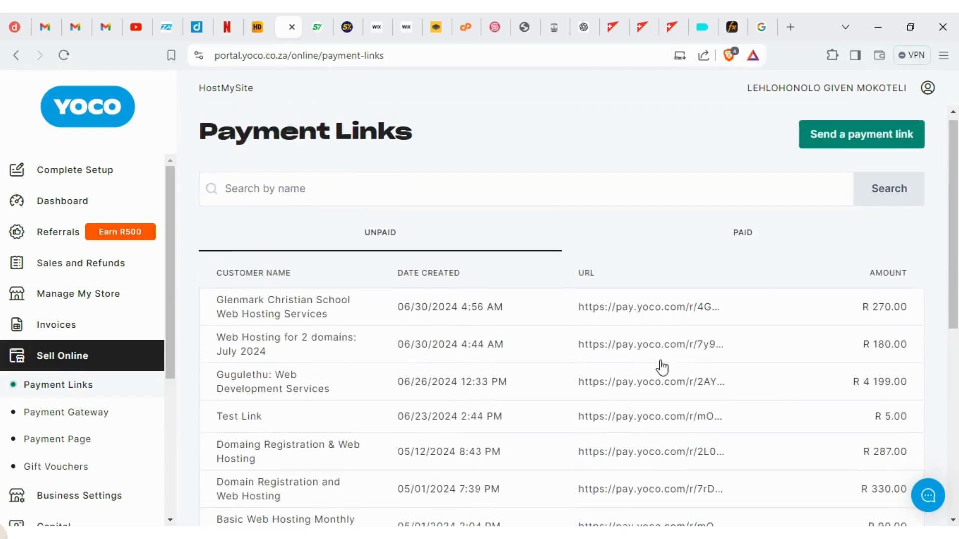
scroll(599, 415, "down", 8)
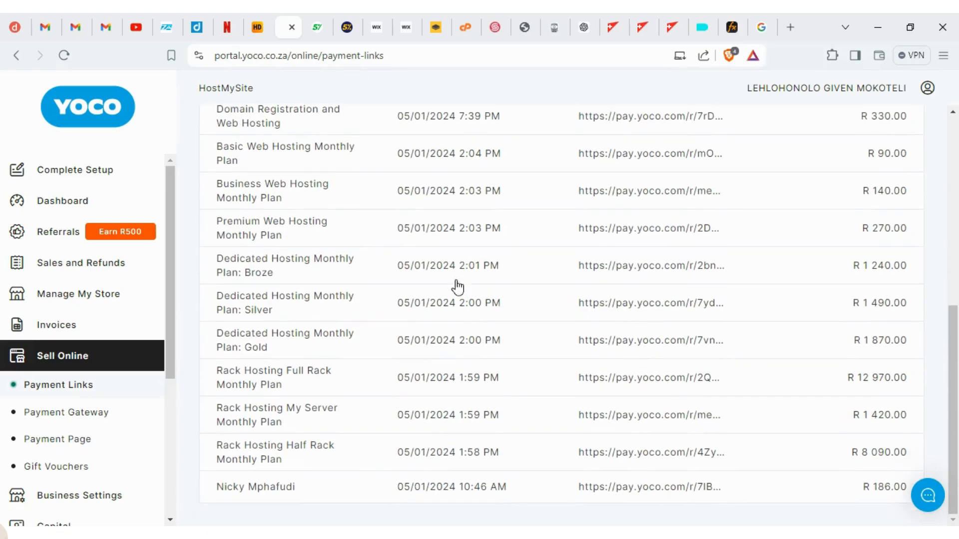
Copy the payment link of the Premium Web Hosting Monthly Plan and load it in a new browser tab
left_click(275, 229)
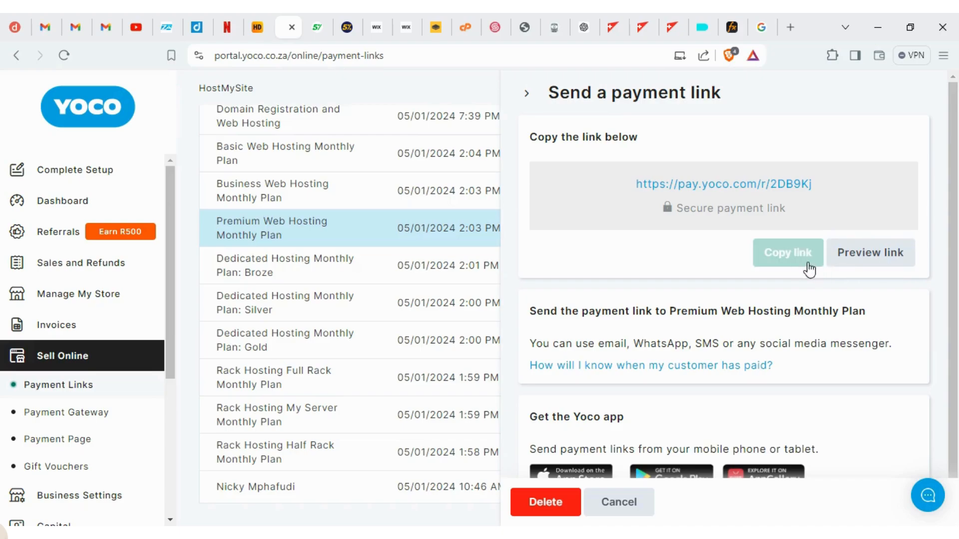
left_click(800, 264)
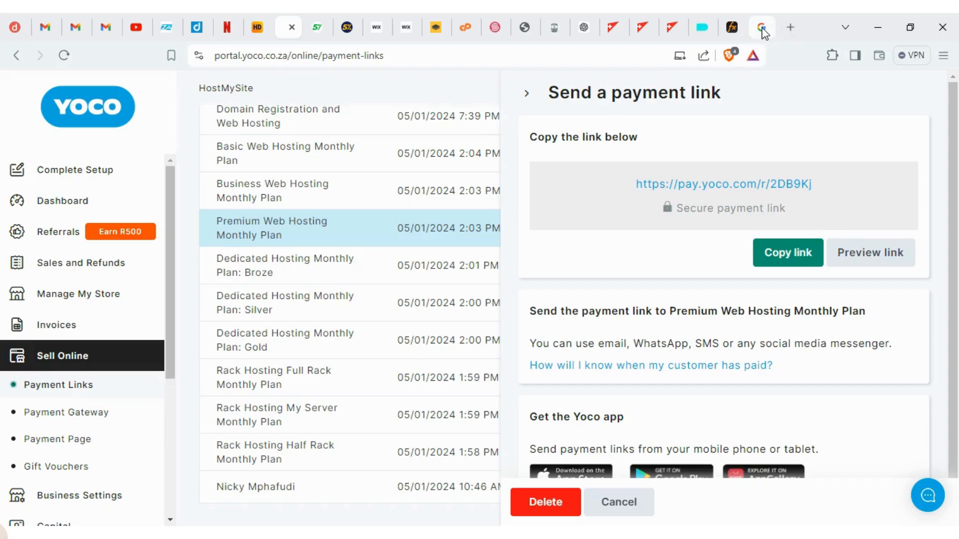
left_click(790, 28)
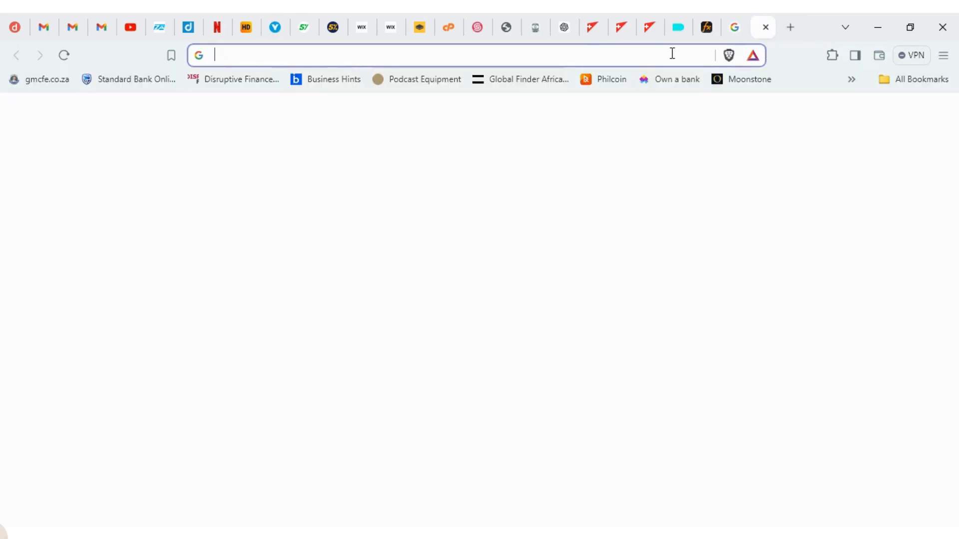
key("ctrl+v")
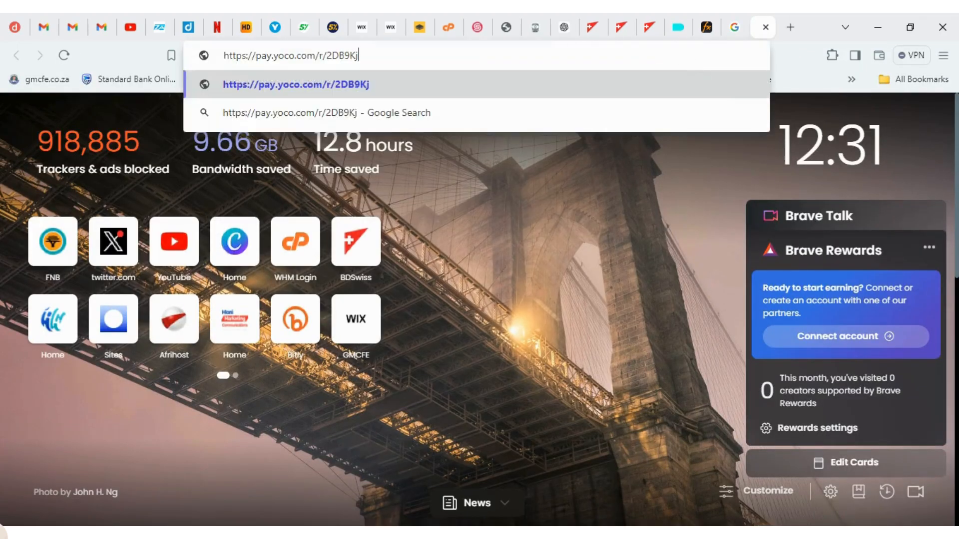
key("Return")
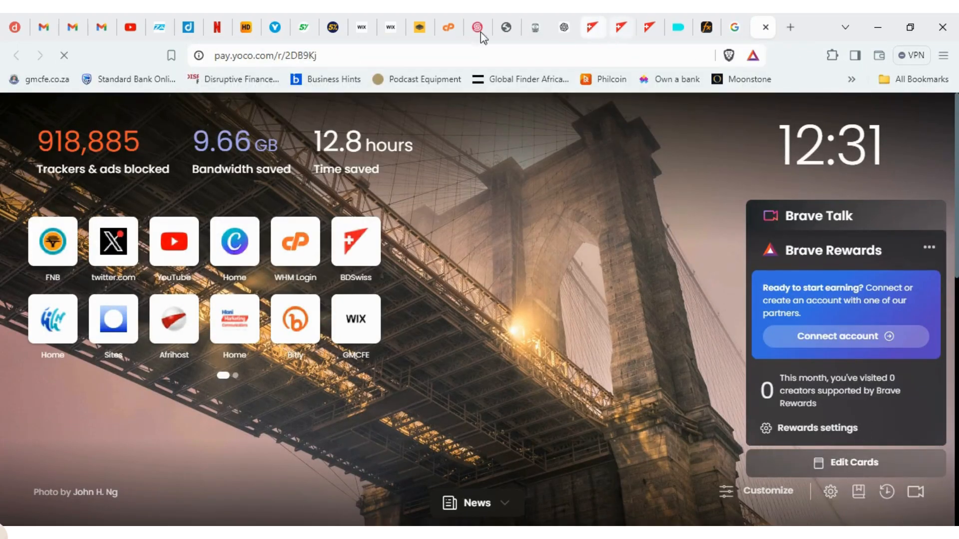
Return to the Yoco portal, close the Premium plan's link details and start a new payment link
left_click(275, 27)
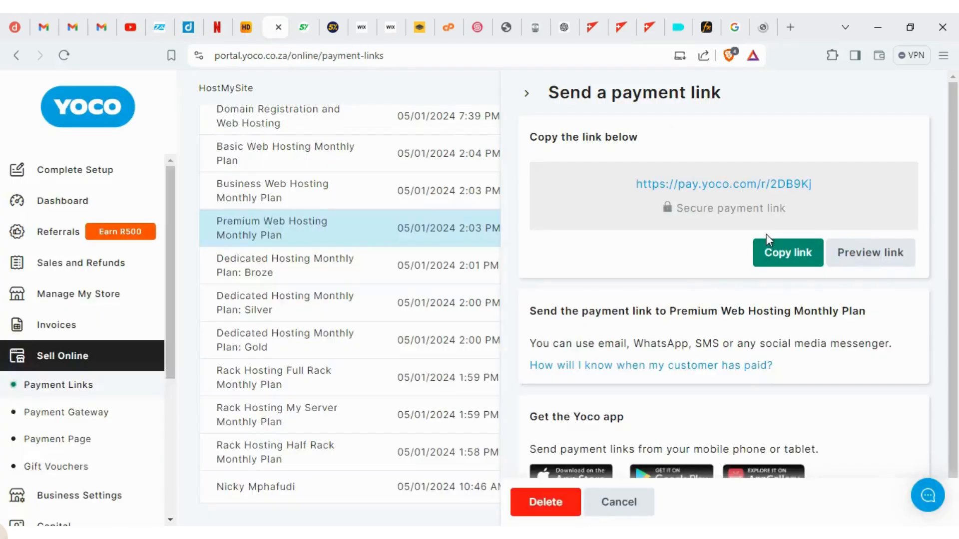
left_click(526, 93)
scroll(434, 235, "up", 6)
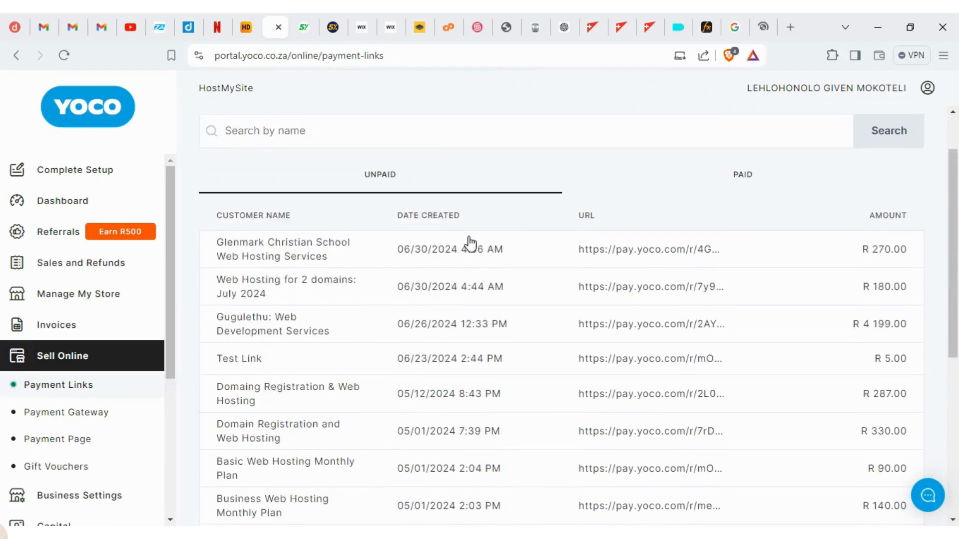
left_click(884, 141)
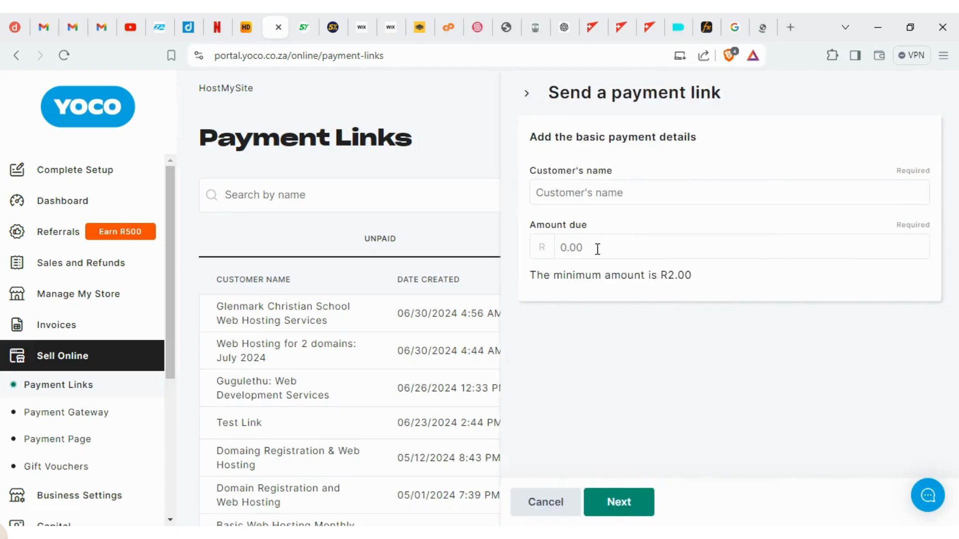
Enter "Absa Bank: Web Development" as the customer's name for the new payment link
left_click(642, 193)
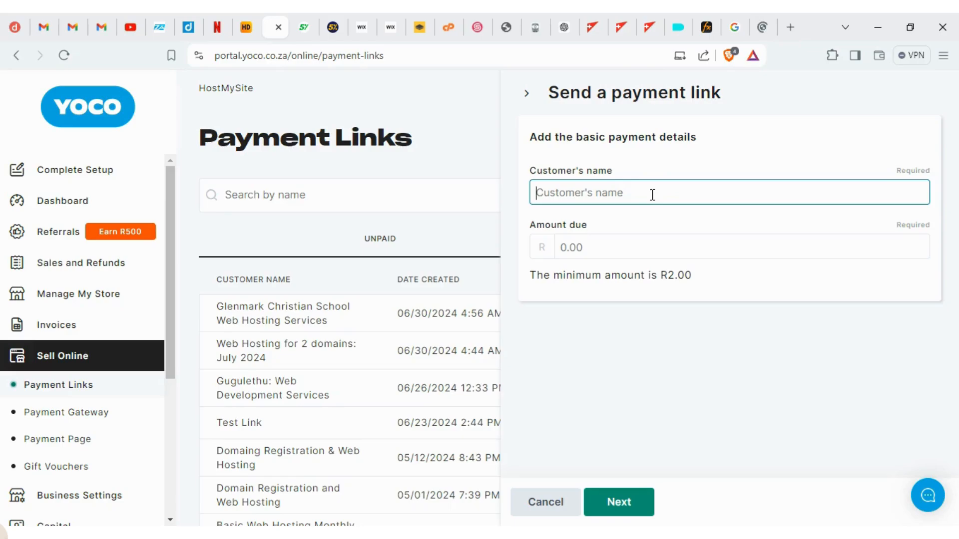
type("Ab")
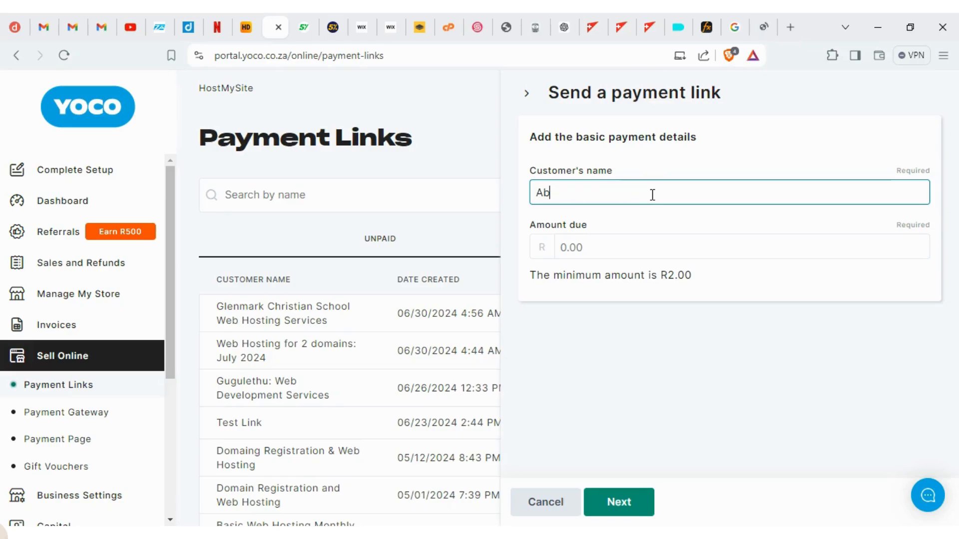
type("sa Bank")
left_click(642, 255)
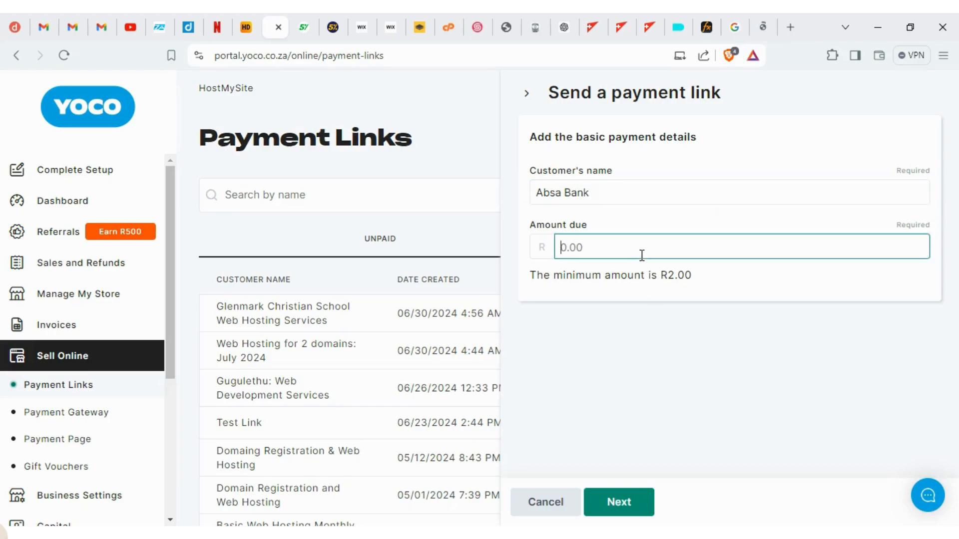
triple_click(597, 192)
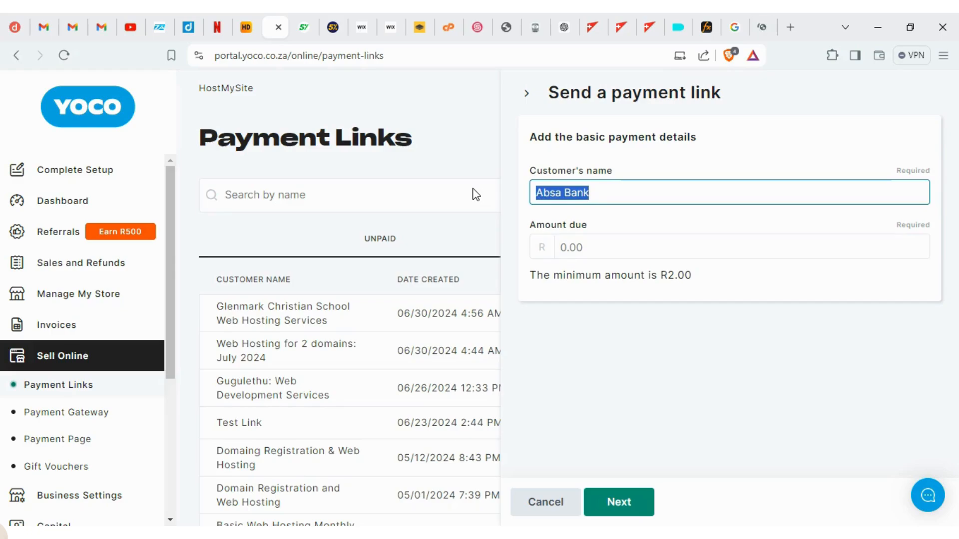
left_click(604, 246)
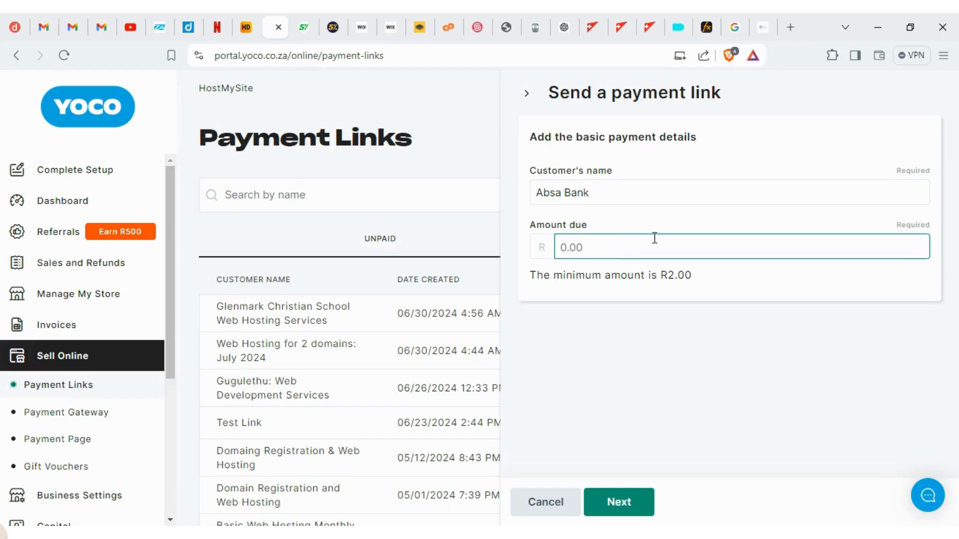
left_click(589, 190)
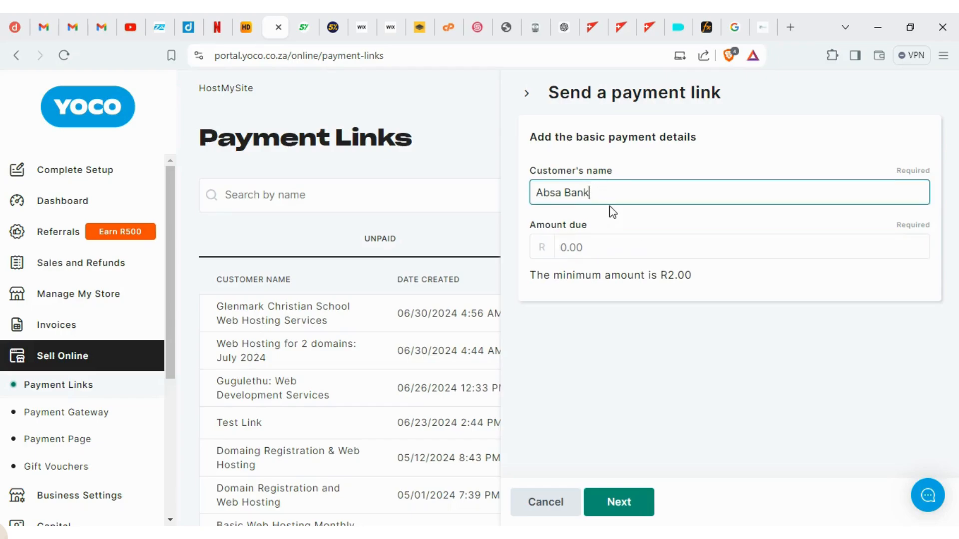
type(": Web Development")
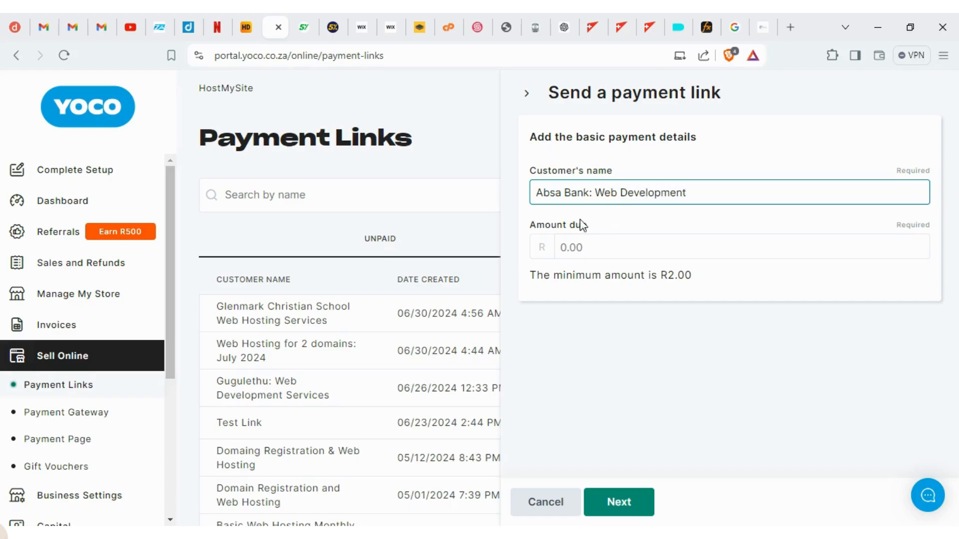
left_click_drag(592, 192, 498, 191)
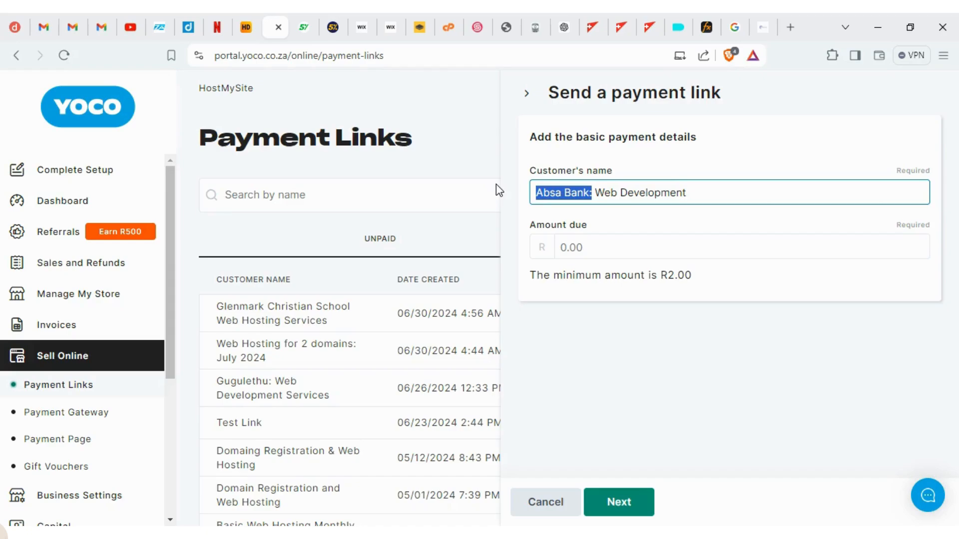
left_click(677, 189)
Set the amount due to R8000 and generate the payment link
left_click(582, 249)
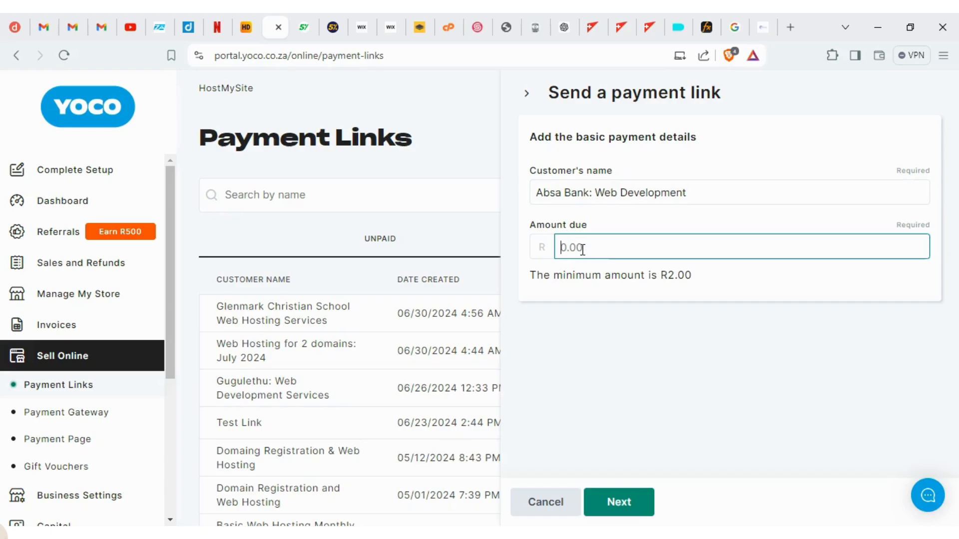
type("80000")
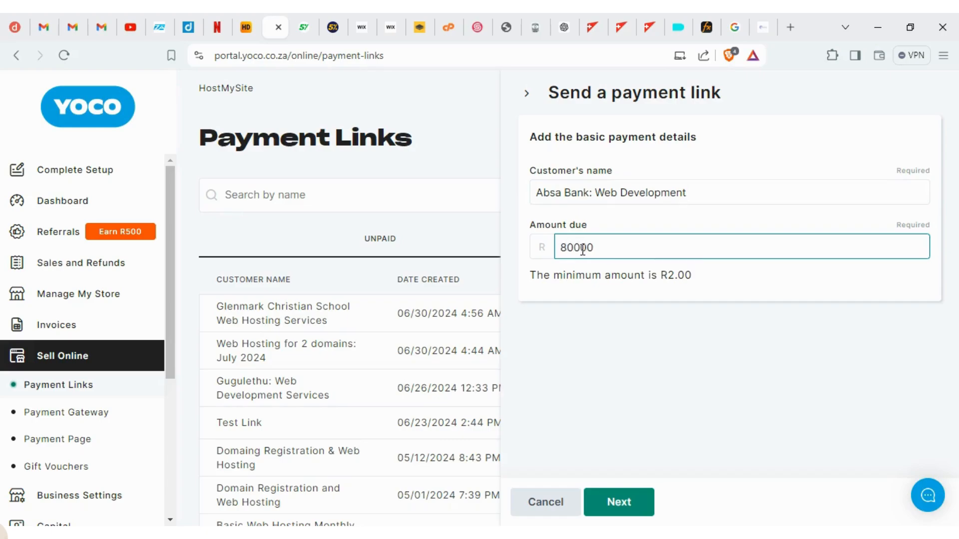
key("BackSpace")
left_click(625, 503)
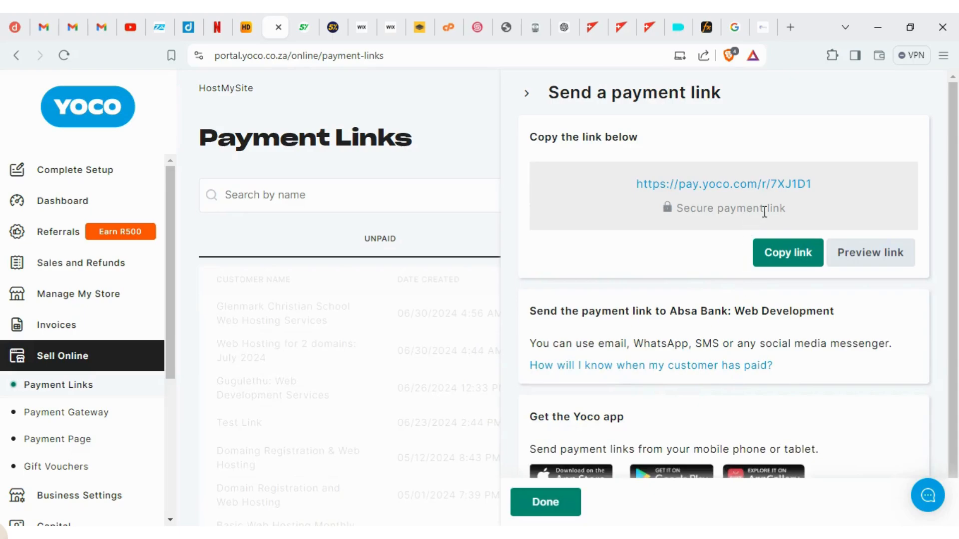
Copy the new Absa Bank: Web Development payment link and load it in a new browser tab
left_click(789, 255)
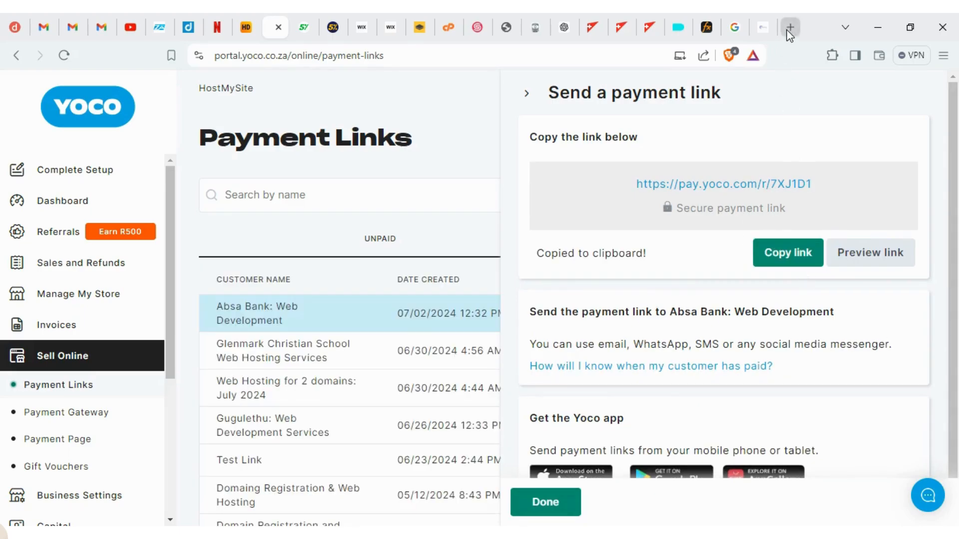
left_click(790, 27)
key("ctrl+v")
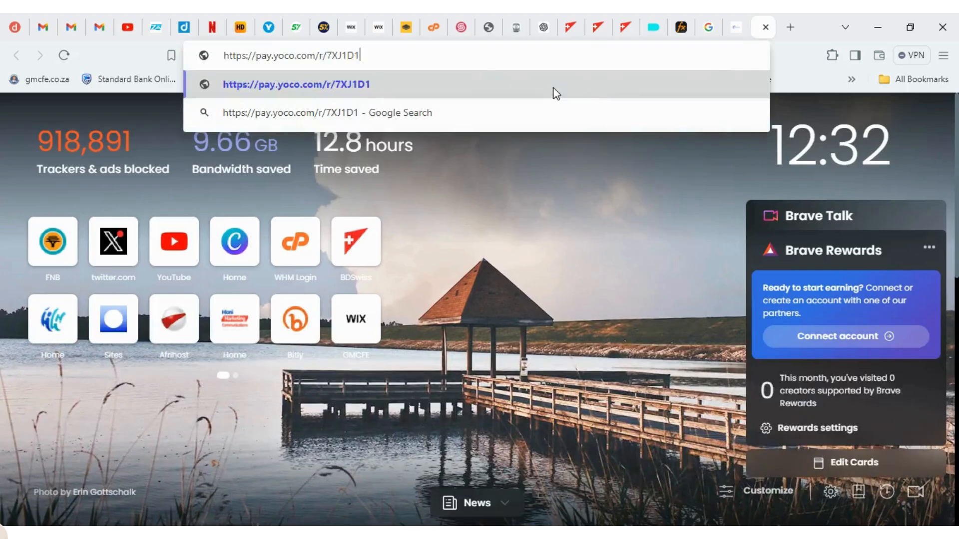
left_click(594, 84)
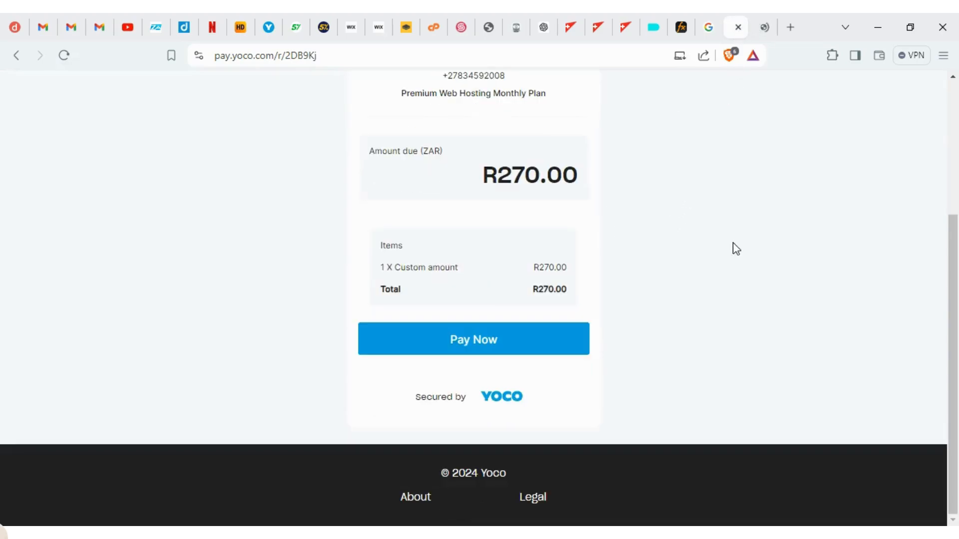
Review the Premium Web Hosting Monthly Plan payment page in its browser tab and proceed to payment
scroll(732, 249, "up", 5)
scroll(619, 308, "down", 3)
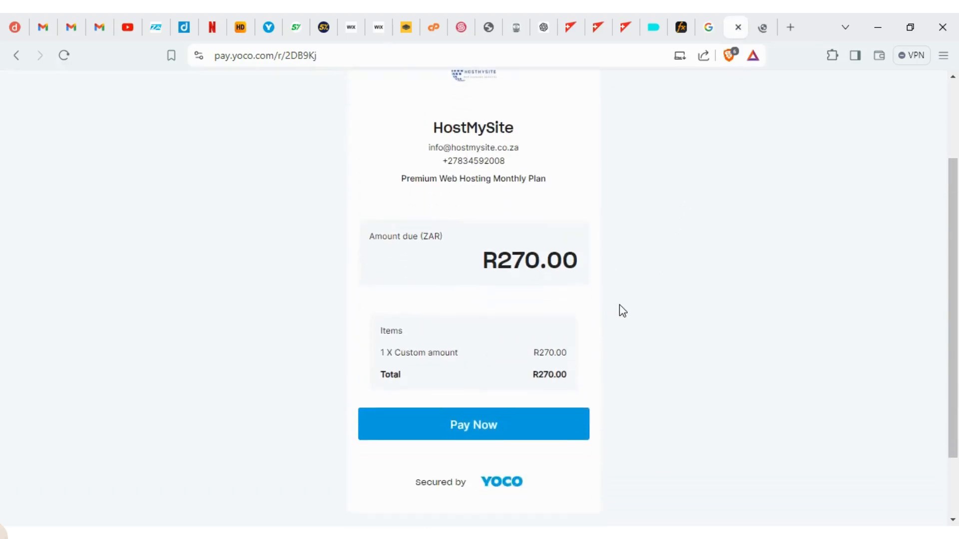
scroll(698, 240, "up", 1)
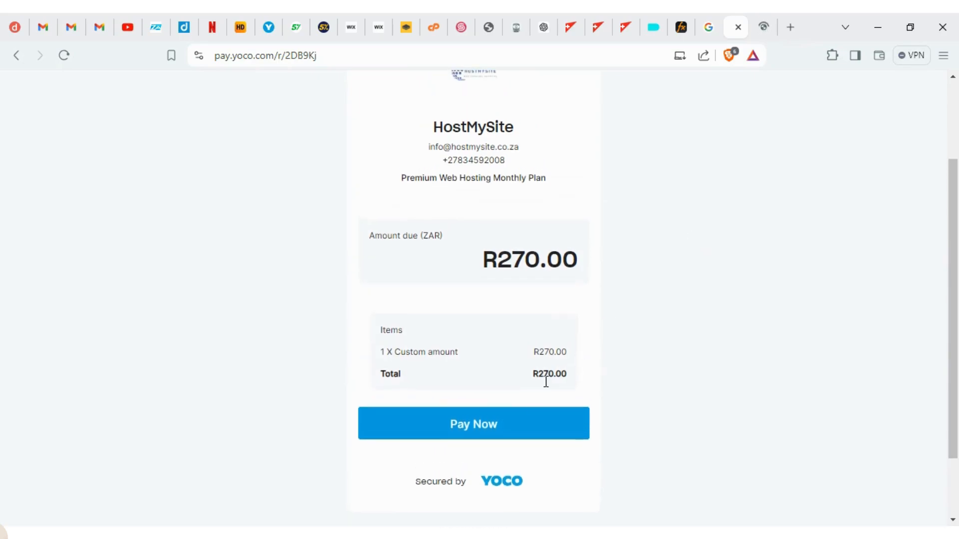
left_click(494, 424)
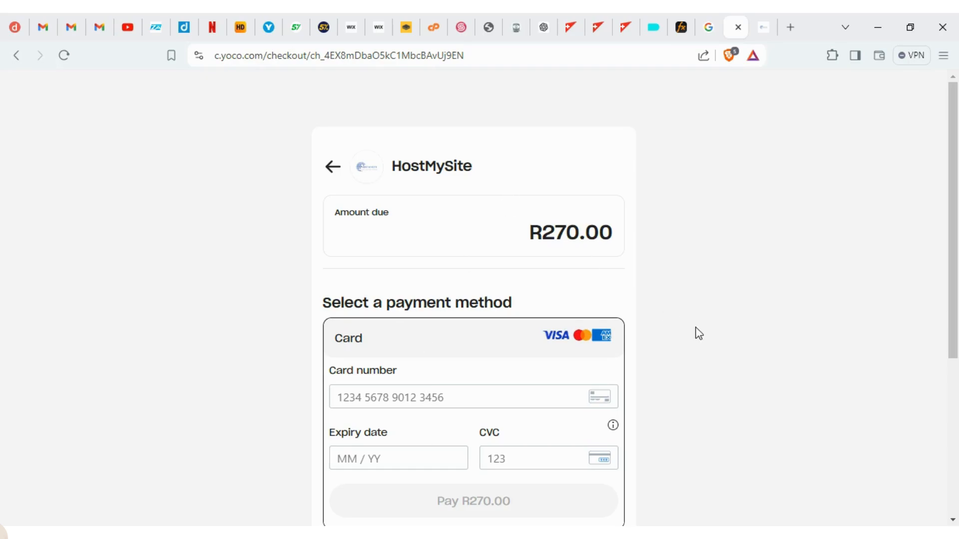
Examine the card fields and the other payment method offered on the checkout page
scroll(709, 360, "down", 4)
scroll(698, 343, "up", 3)
scroll(698, 343, "up", 1)
scroll(697, 340, "down", 3)
scroll(697, 337, "up", 2)
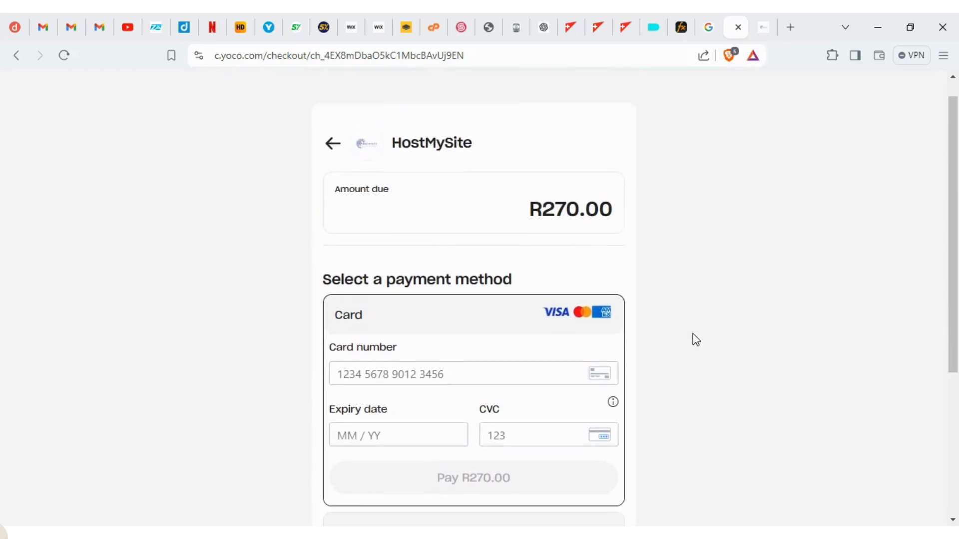
scroll(694, 338, "down", 2)
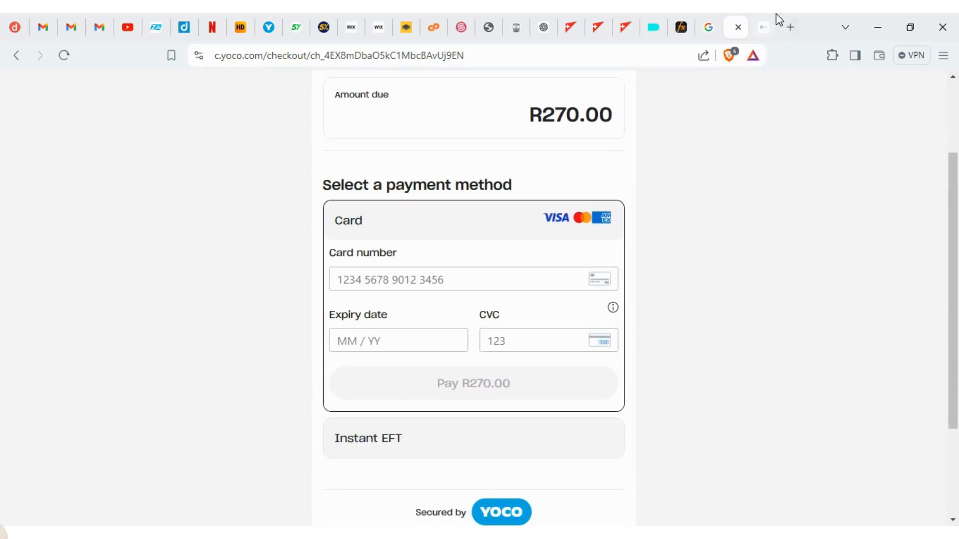
Examine the business details, description and amount on the Absa Bank: Web Development payment page, dismissing the request to open Microsoft Edge
left_click(757, 26)
scroll(740, 332, "up", 3)
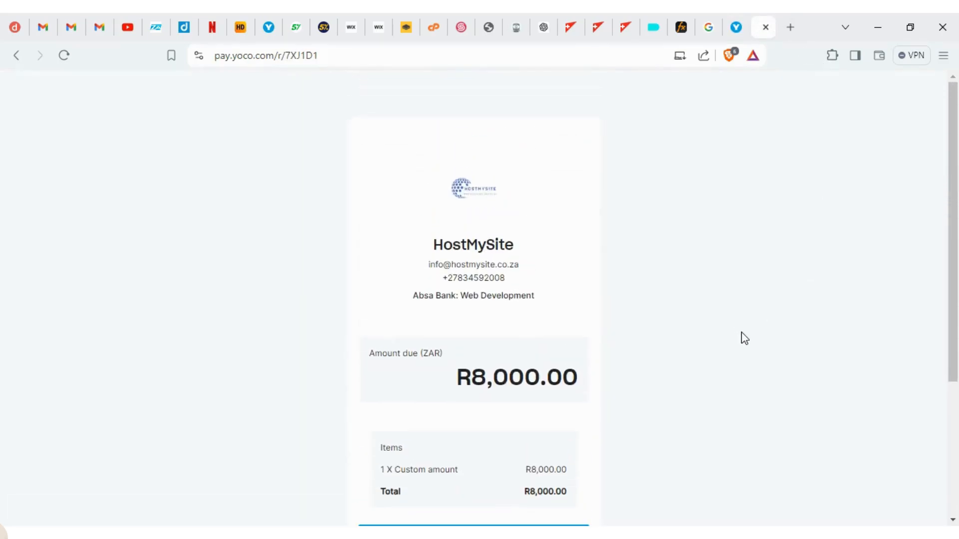
scroll(740, 336, "down", 3)
scroll(740, 337, "up", 1)
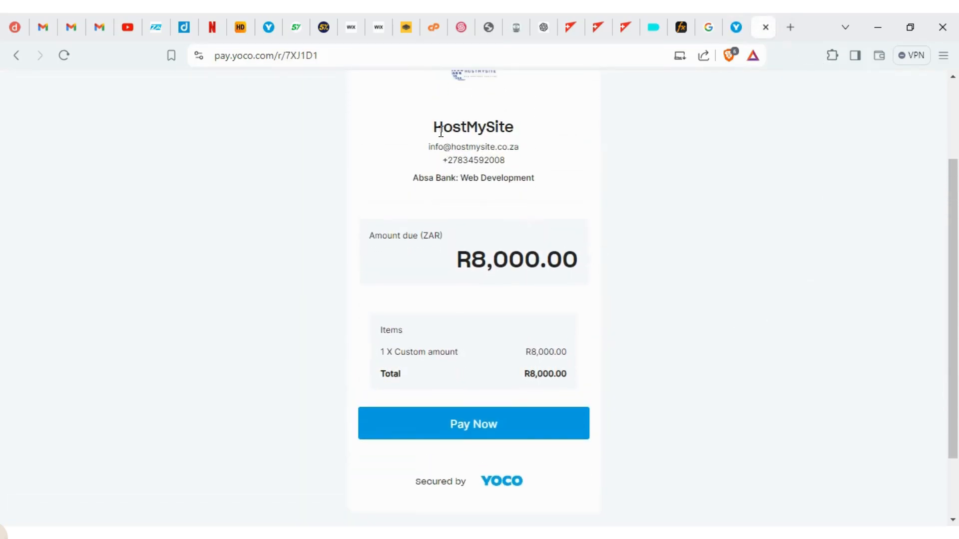
left_click_drag(430, 130, 524, 133)
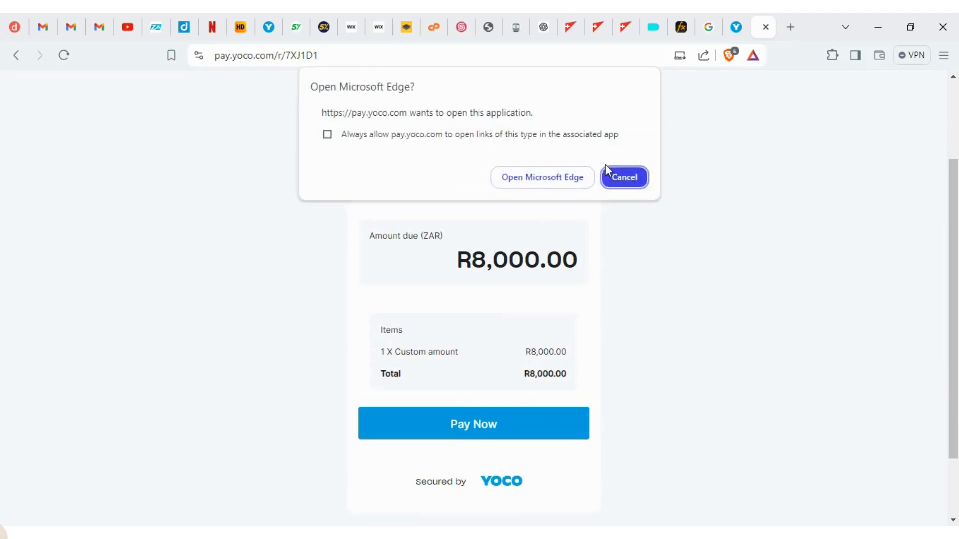
left_click(632, 181)
scroll(638, 248, "up", 2)
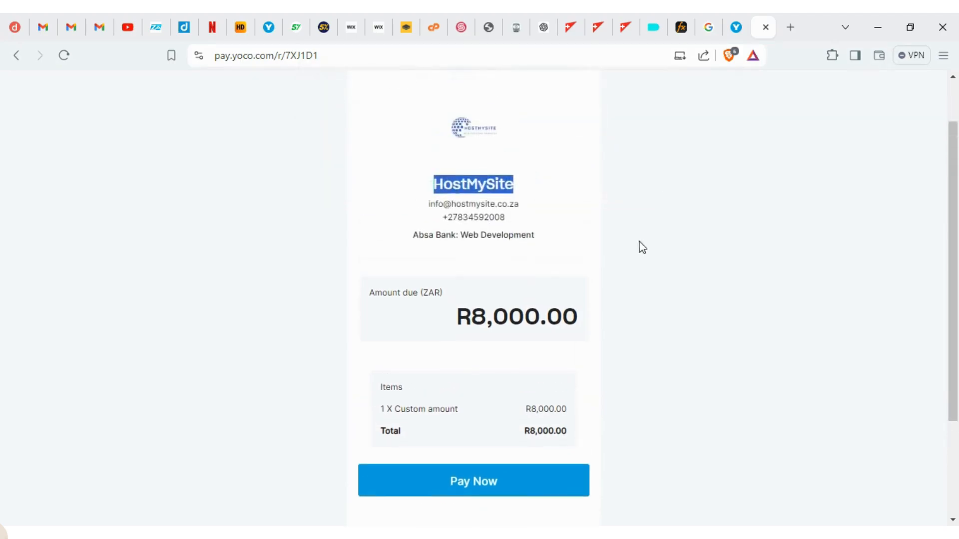
left_click(517, 202)
scroll(460, 314, "down", 2)
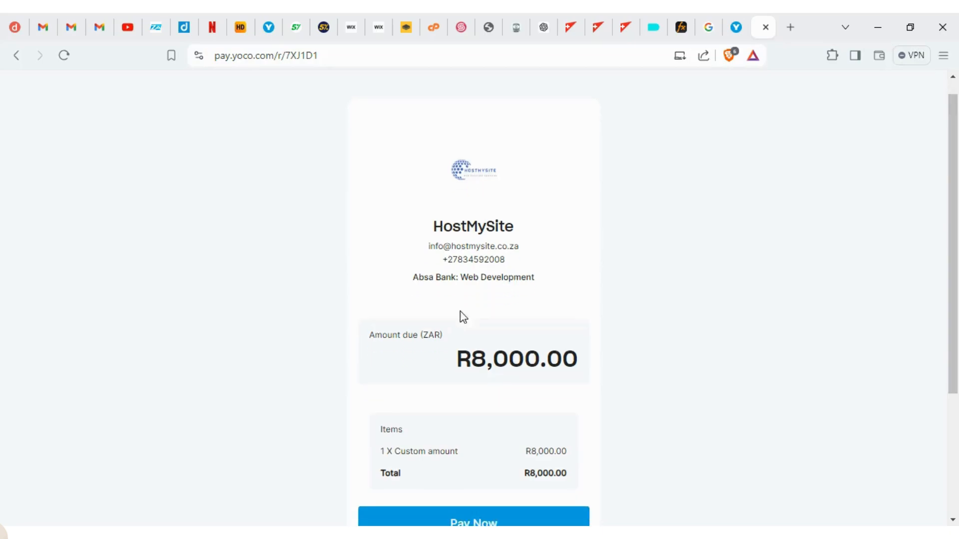
scroll(557, 340, "down", 2)
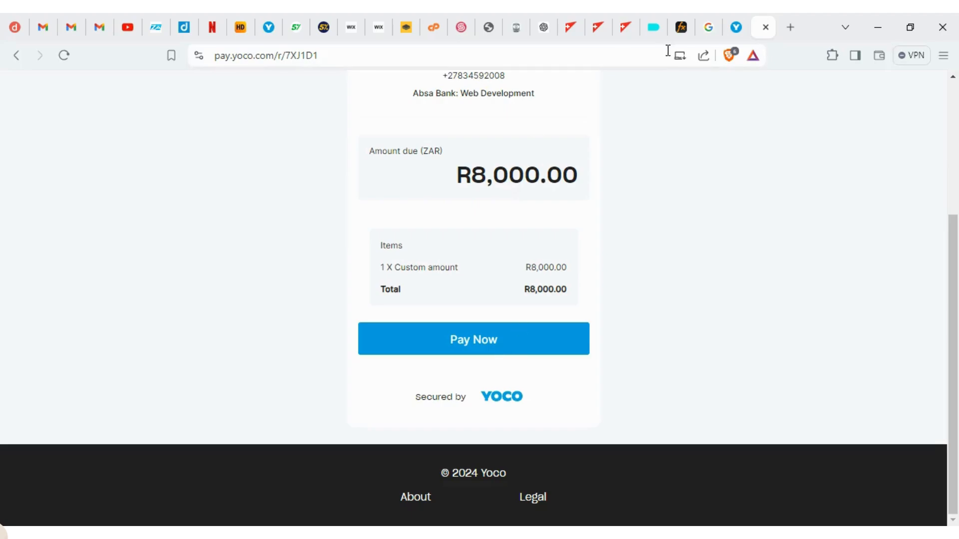
left_click(504, 341)
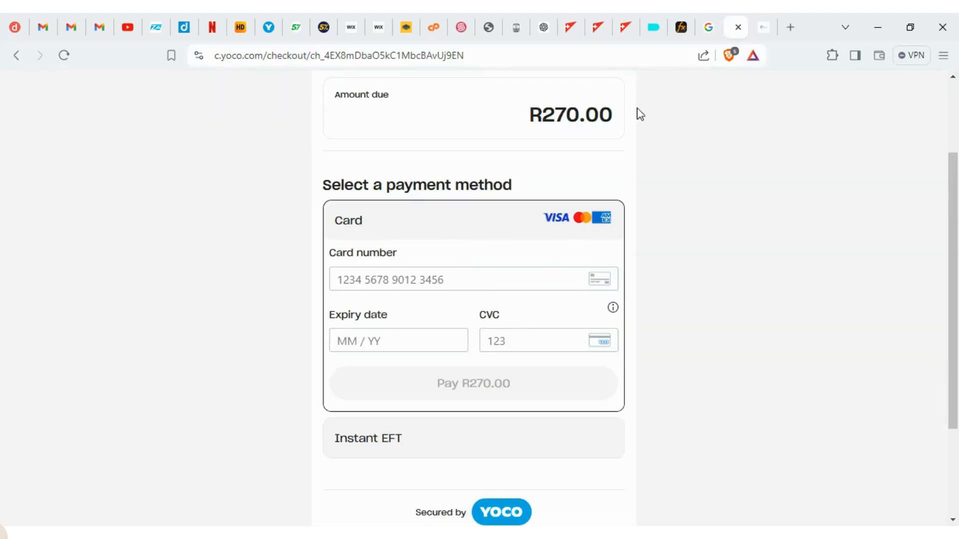
Copy the Absa Bank: Web Development payment link in the Yoco portal and look through the list of unpaid payment links
left_click(268, 29)
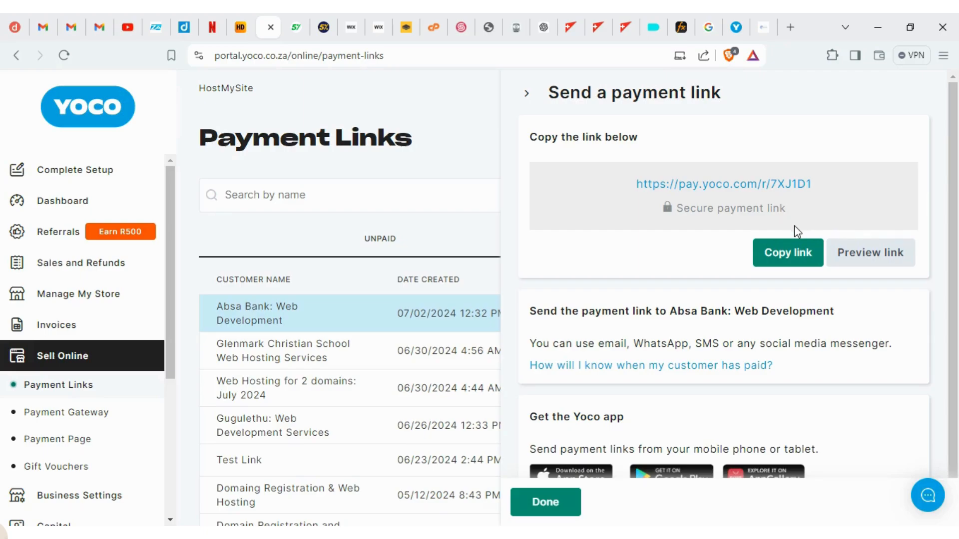
left_click(800, 262)
left_click(424, 163)
scroll(364, 381, "down", 5)
scroll(391, 370, "down", 3)
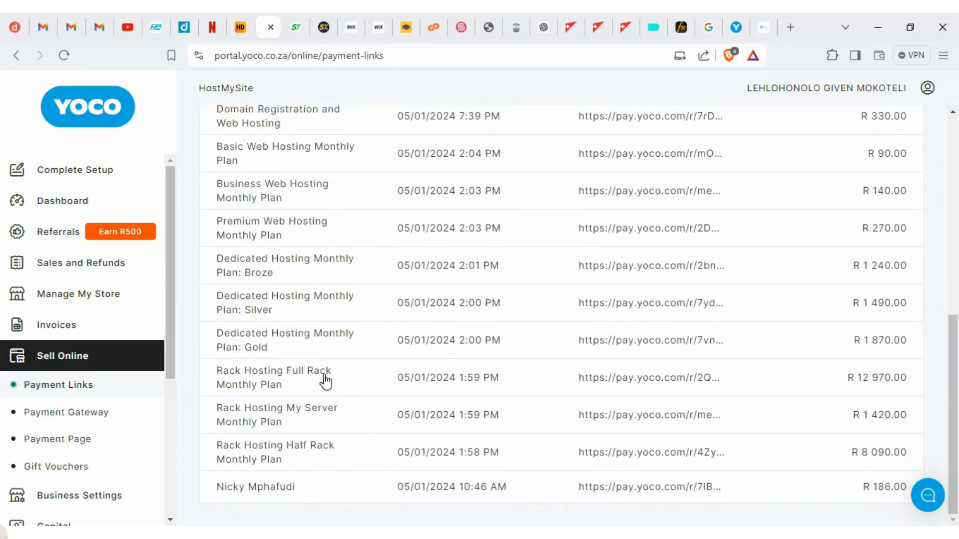
scroll(381, 398, "up", 3)
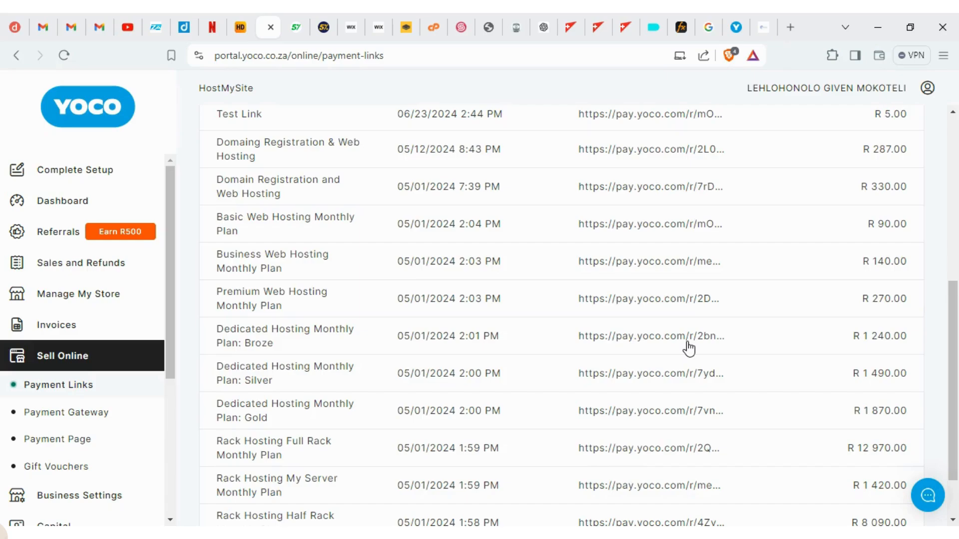
scroll(775, 360, "up", 7)
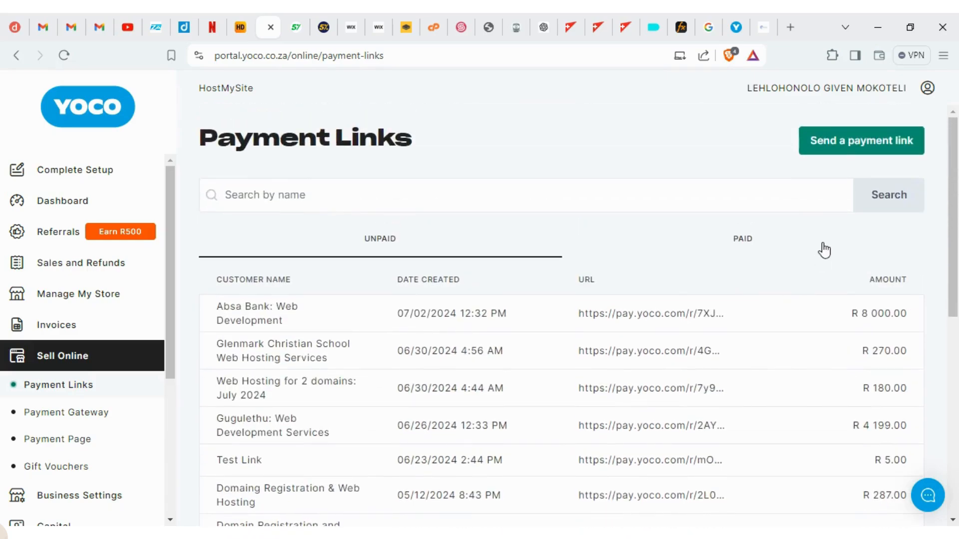
Start a new payment link with Lotion Cosmetic 5mg as the customer's name and R150 as the amount due
left_click(849, 150)
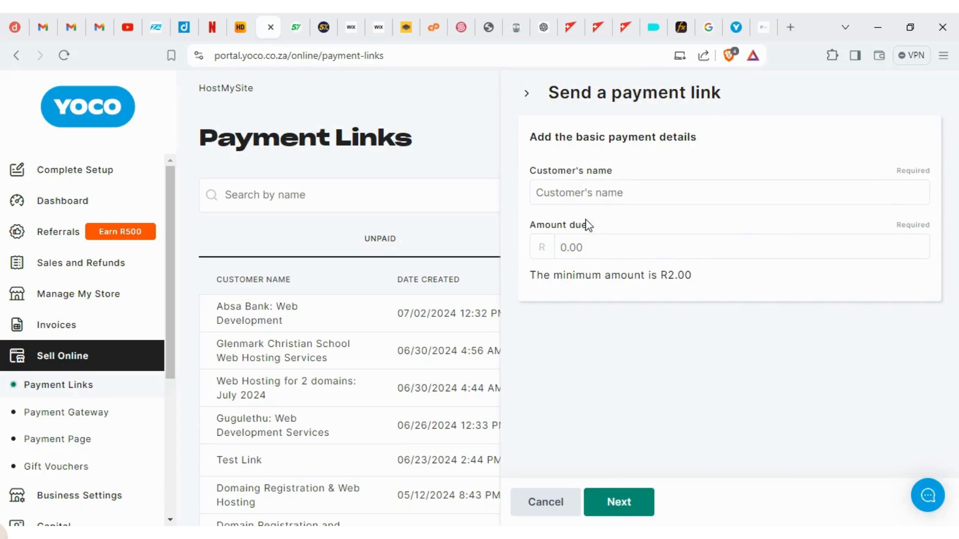
left_click(561, 195)
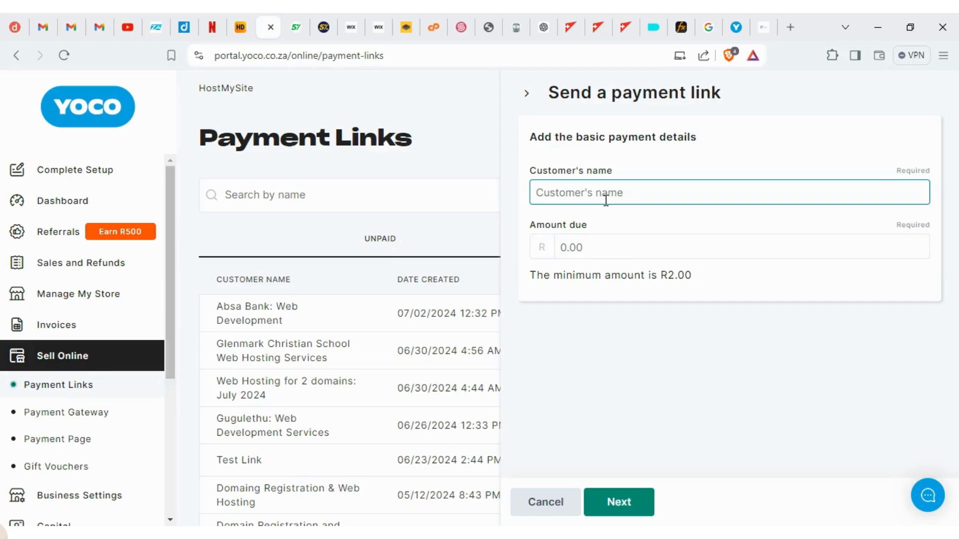
type("Con")
type("sme")
type("tics")
type(" Lotion")
left_click_drag(618, 196, 590, 198)
key("BackSpace")
key("BackSpace")
key("Delete")
left_click(535, 194)
type("Lotion")
left_click(623, 190)
type("5mg")
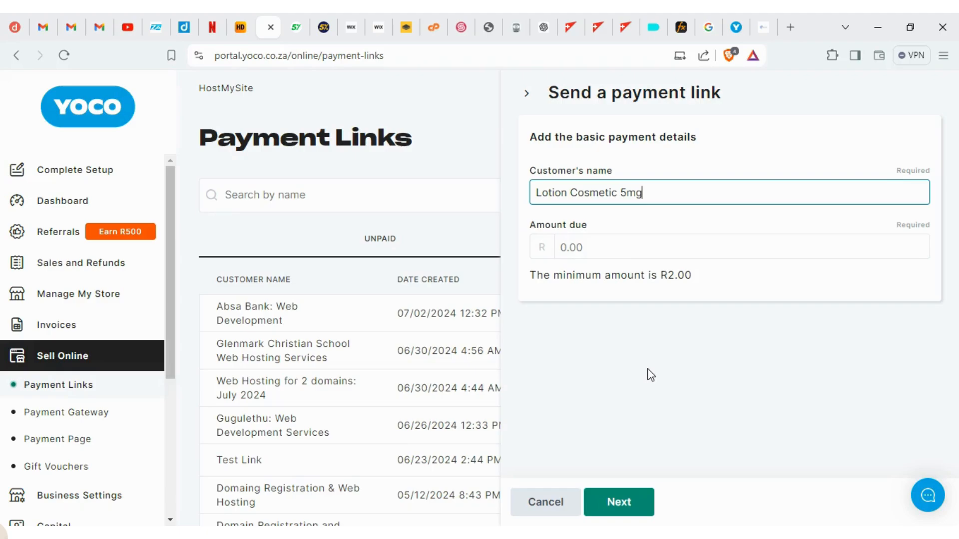
left_click(604, 254)
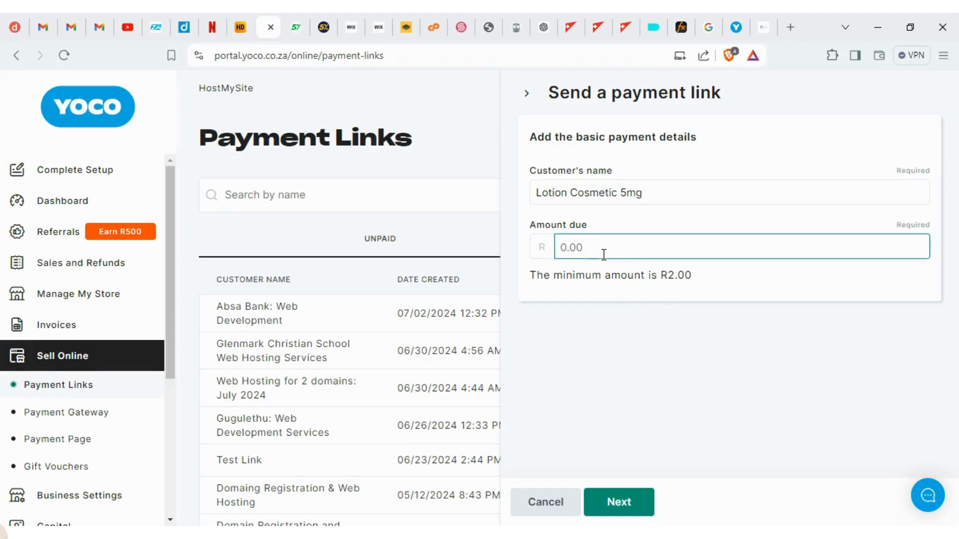
type("150")
Check where the description appears on the Absa Bank: Web Development payment page and generate the Lotion Cosmetic 5mg payment link
left_click(764, 27)
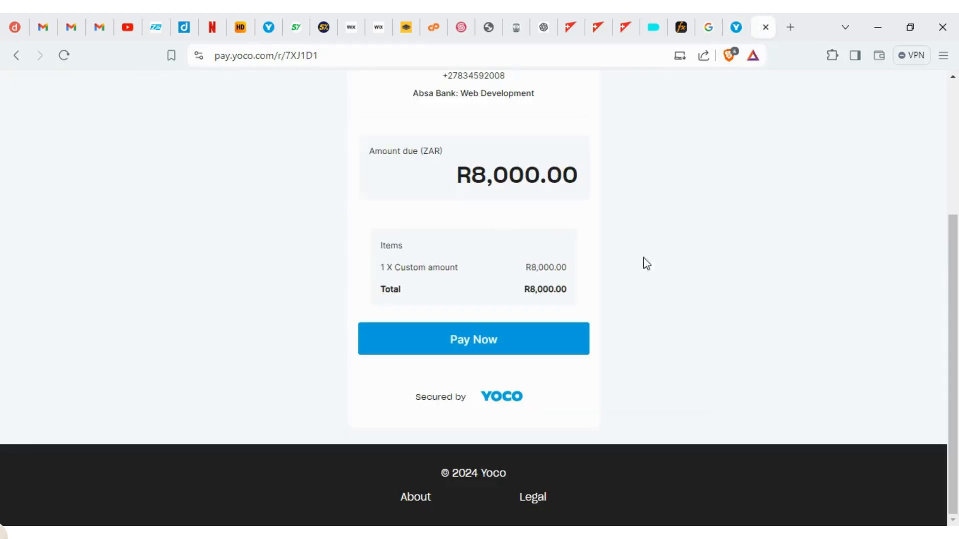
scroll(692, 265, "up", 4)
left_click_drag(406, 299, 541, 304)
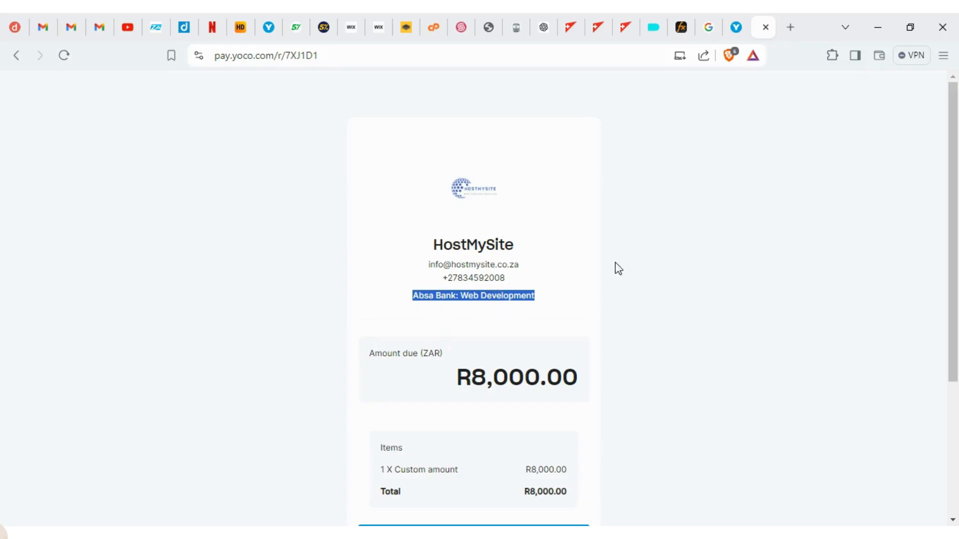
left_click(270, 26)
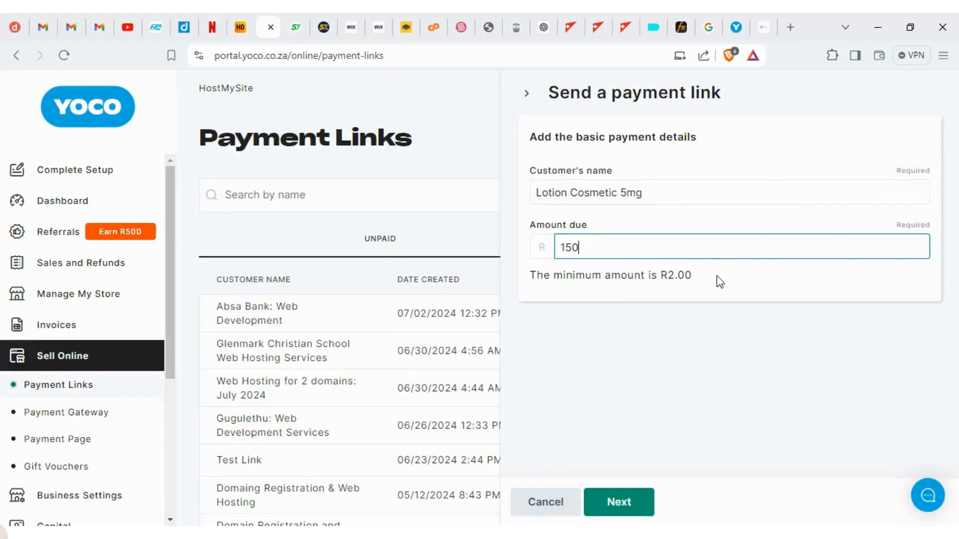
left_click(626, 515)
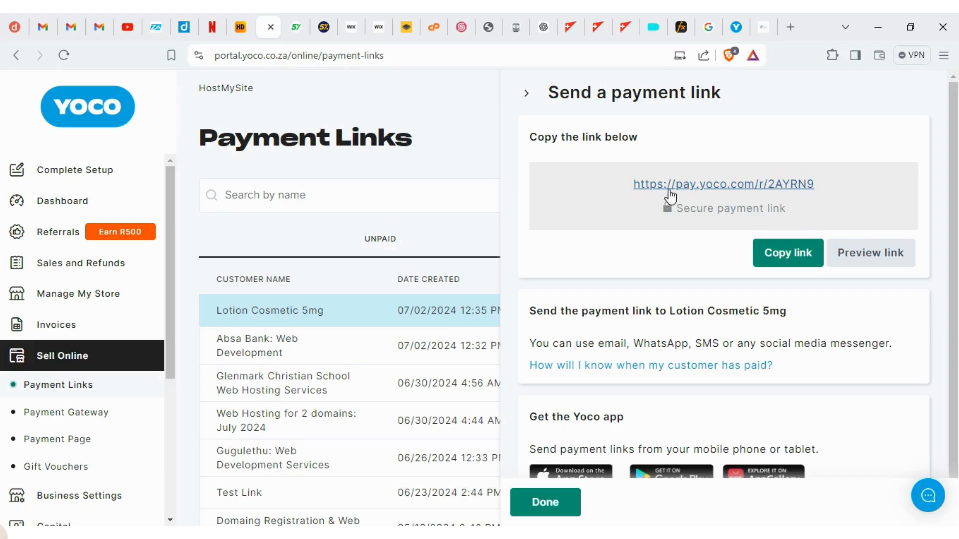
Look through the portal's navigation options and examine the integrations and keys offered on the Payment Gateway page
scroll(117, 235, "down", 4)
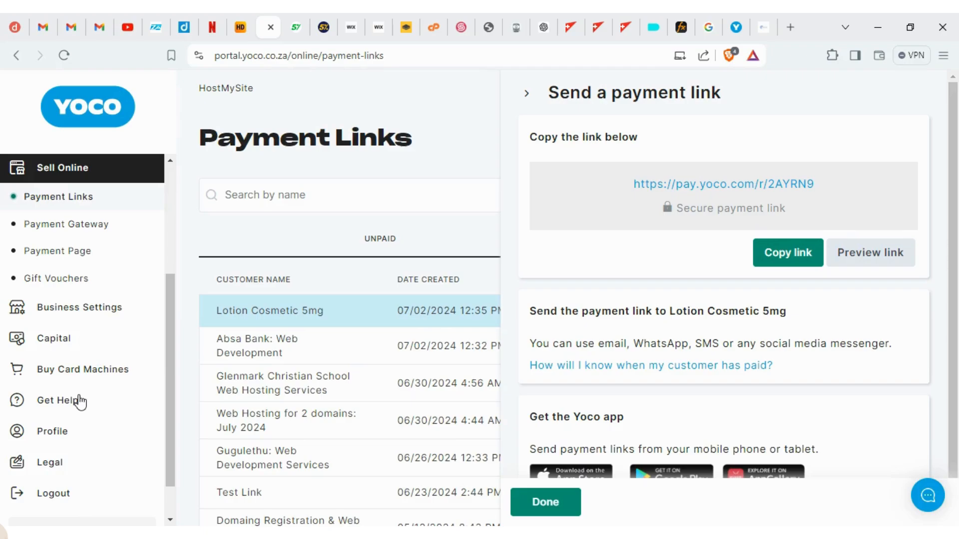
scroll(89, 405, "down", 1)
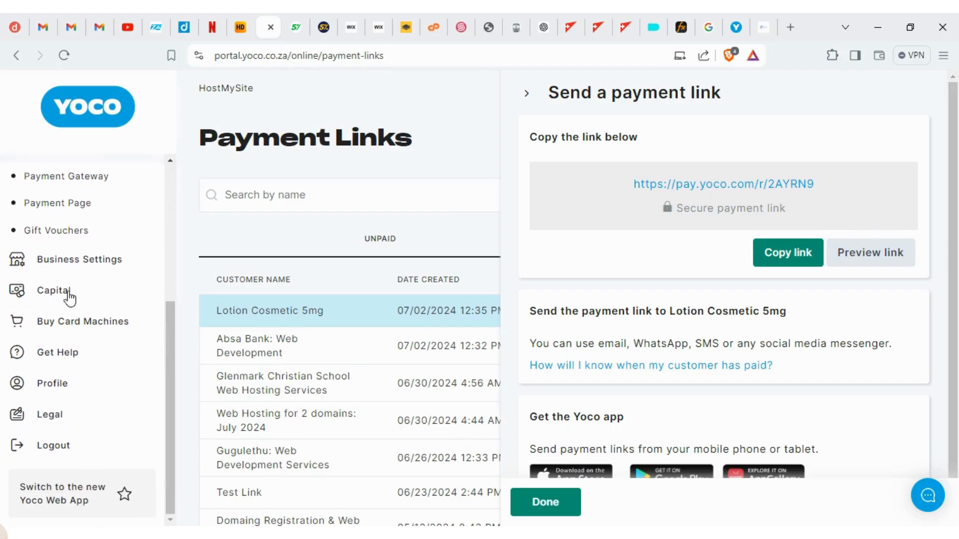
scroll(71, 289, "up", 2)
scroll(72, 283, "up", 1)
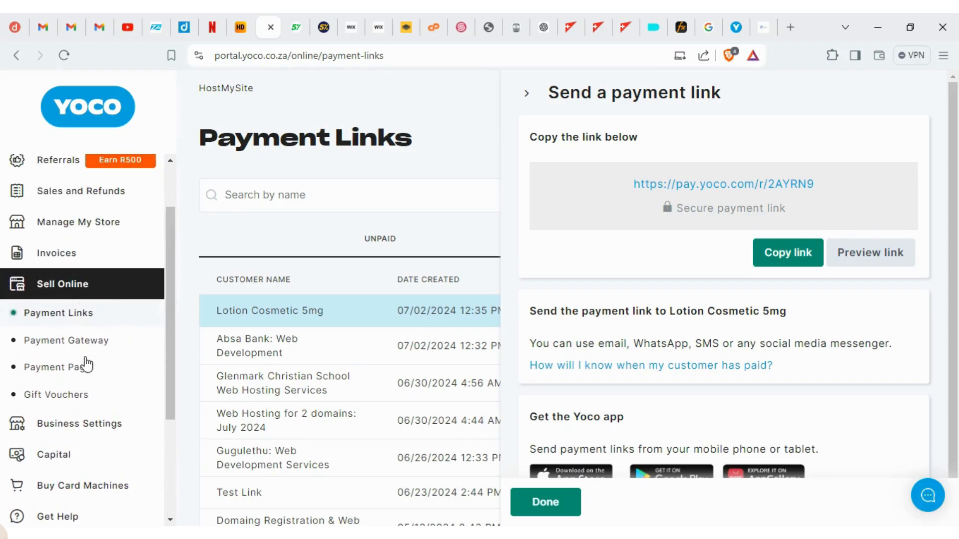
left_click(84, 342)
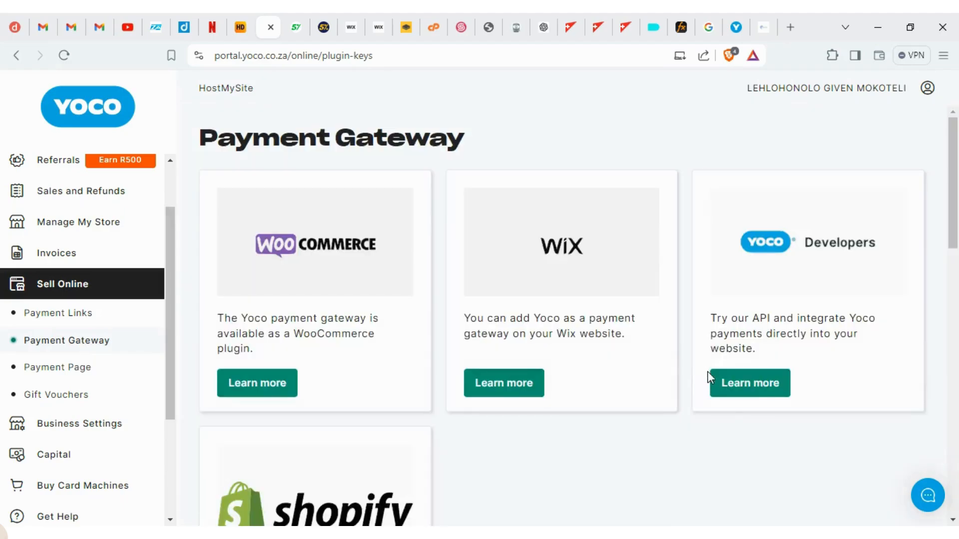
scroll(734, 349, "down", 10)
scroll(736, 325, "up", 8)
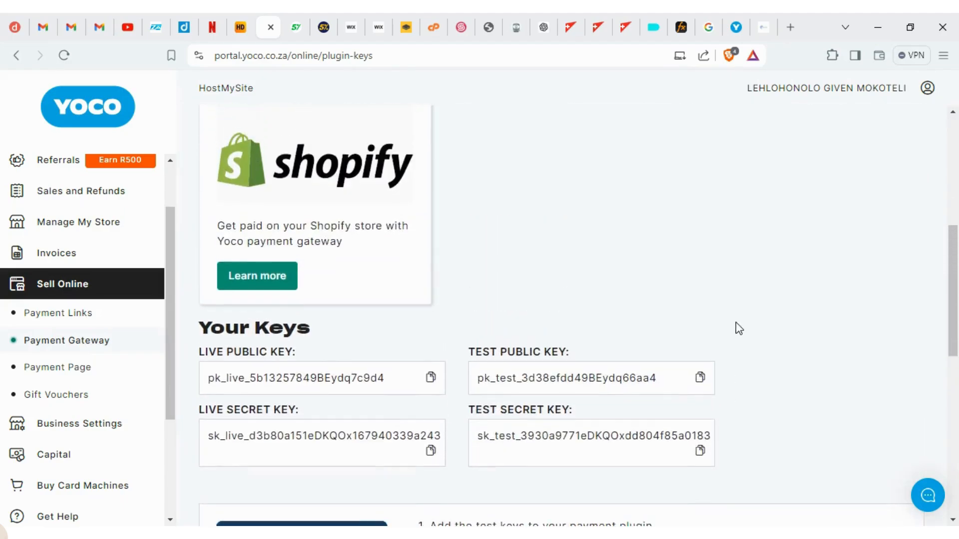
scroll(736, 339, "up", 3)
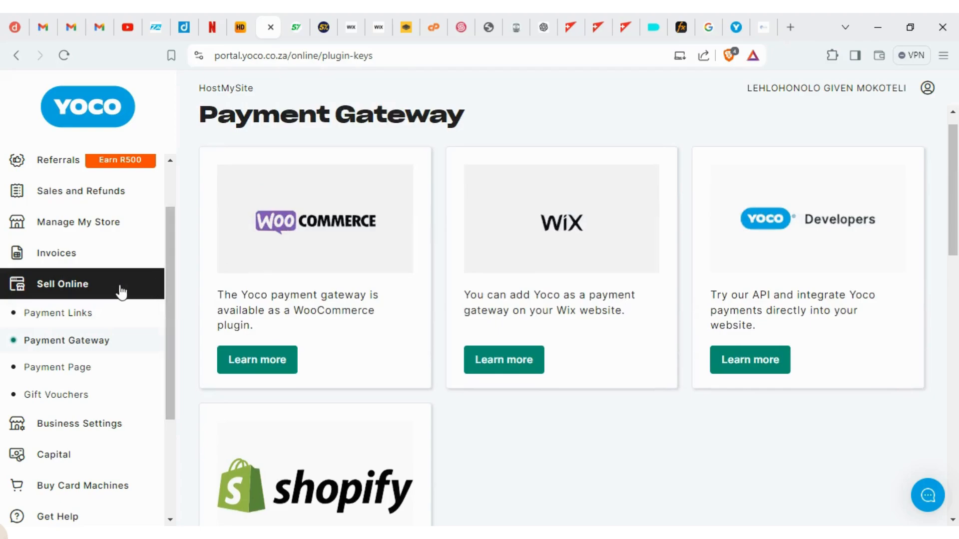